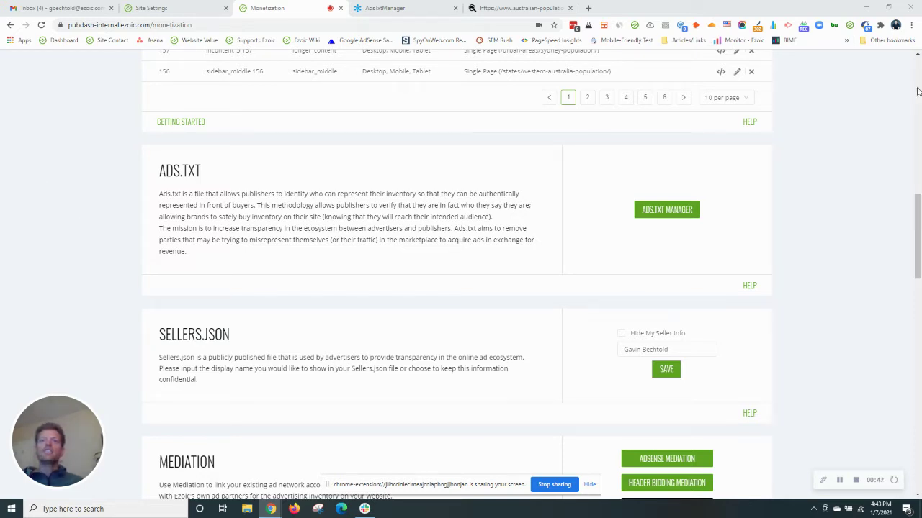
Step: Open Ezoic's Ads.txt Manager settings for australian-population.com, with the manager switched on
{"action": "scroll", "coordinate": [542, 165], "scroll_direction": "up", "scroll_amount": 2}
{"action": "scroll", "coordinate": [522, 149], "scroll_direction": "up", "scroll_amount": 5}
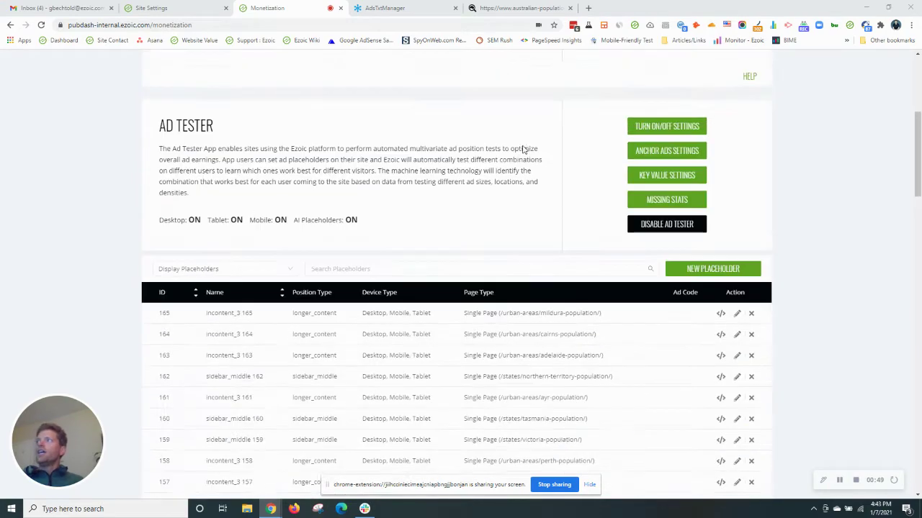
{"action": "scroll", "coordinate": [523, 149], "scroll_direction": "up", "scroll_amount": 5}
{"action": "scroll", "coordinate": [350, 144], "scroll_direction": "up", "scroll_amount": 2}
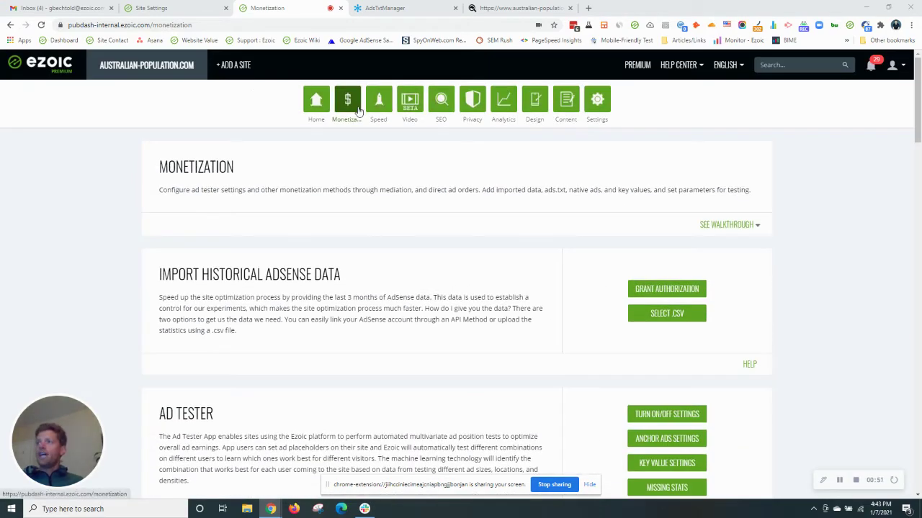
{"action": "scroll", "coordinate": [358, 109], "scroll_direction": "down", "scroll_amount": 2}
{"action": "scroll", "coordinate": [364, 118], "scroll_direction": "down", "scroll_amount": 3}
{"action": "scroll", "coordinate": [398, 115], "scroll_direction": "down", "scroll_amount": 3}
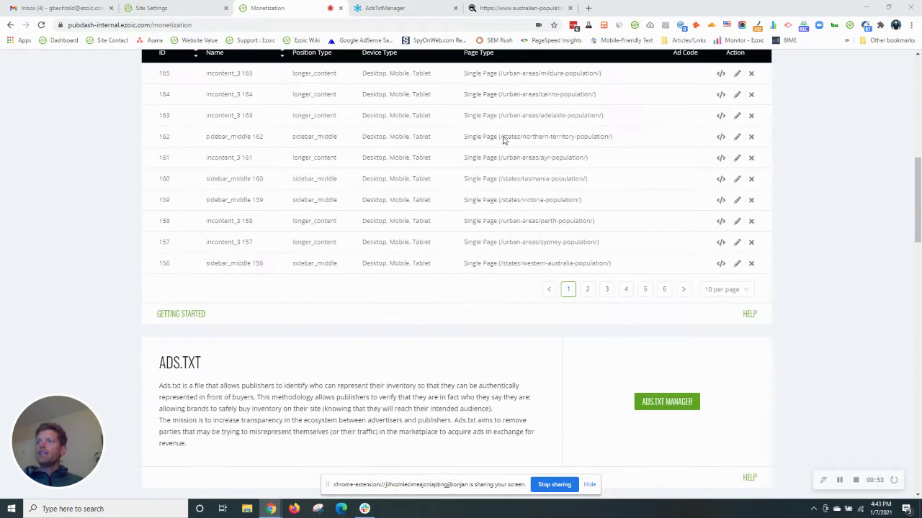
{"action": "scroll", "coordinate": [504, 252], "scroll_direction": "down", "scroll_amount": 2}
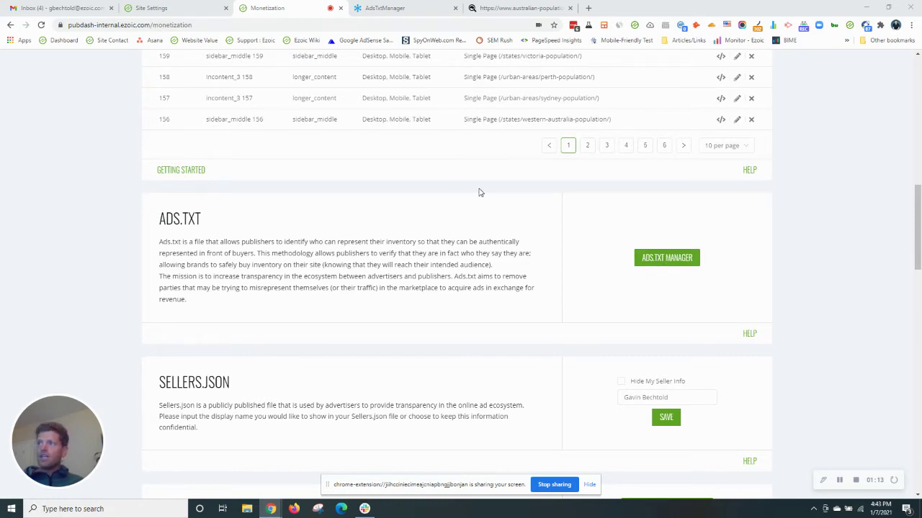
{"action": "left_click", "coordinate": [657, 259]}
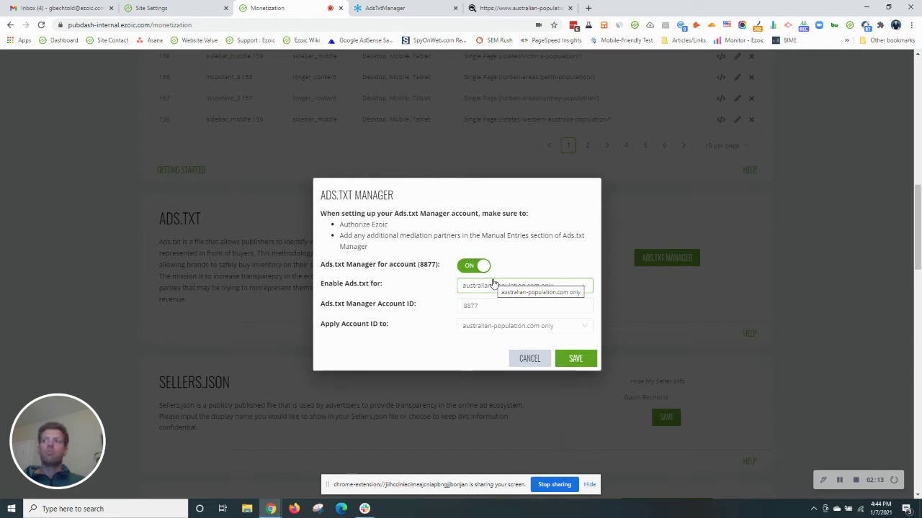
Step: Switch to the Ads.txt Manager site's Let's Get Started guide at the What is Ads.txt? step
{"action": "left_click", "coordinate": [400, 7]}
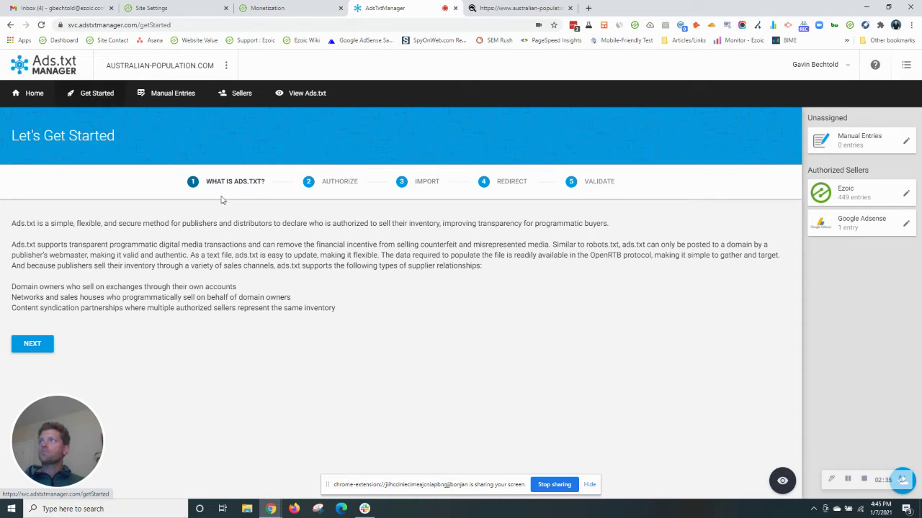
Step: Advance to the Authorize step and scroll through the Featured Sellers list
{"action": "left_click", "coordinate": [36, 346]}
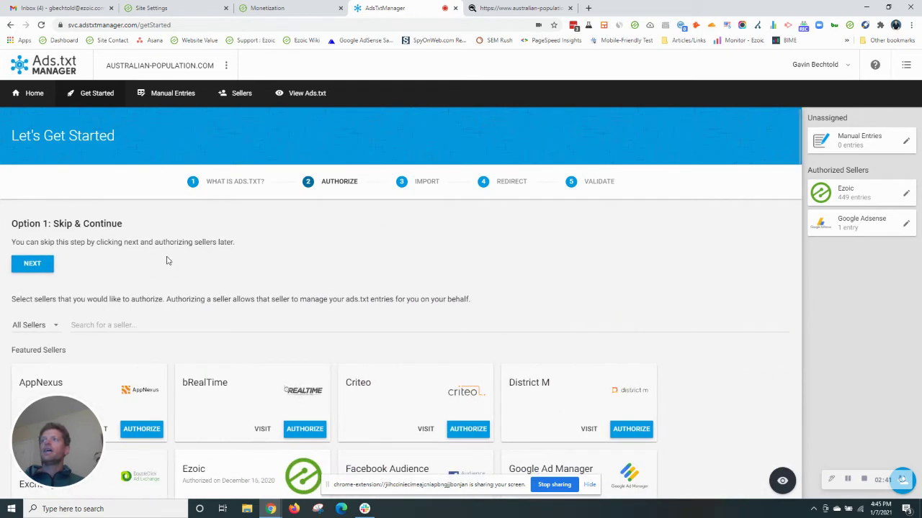
{"action": "scroll", "coordinate": [166, 260], "scroll_direction": "down", "scroll_amount": 2}
{"action": "scroll", "coordinate": [166, 261], "scroll_direction": "down", "scroll_amount": 1}
{"action": "scroll", "coordinate": [377, 308], "scroll_direction": "down", "scroll_amount": 1}
{"action": "scroll", "coordinate": [297, 304], "scroll_direction": "down", "scroll_amount": 1}
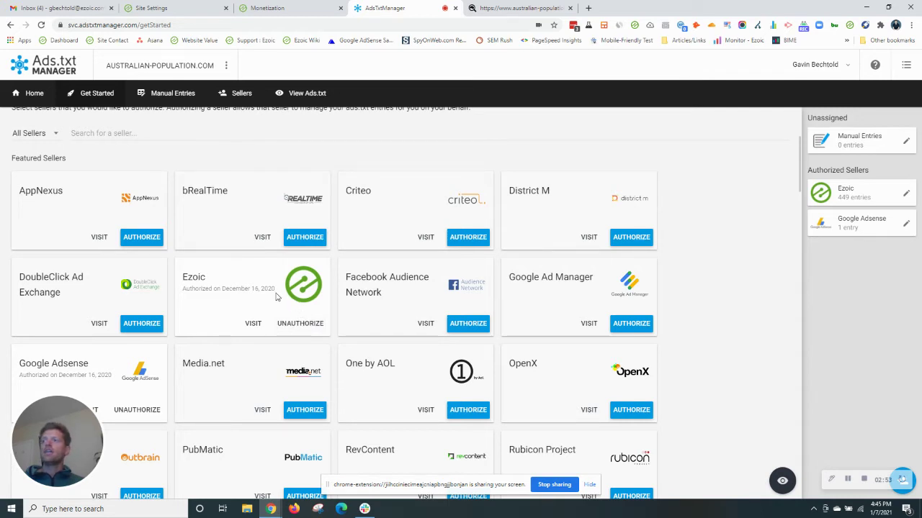
{"action": "scroll", "coordinate": [275, 295], "scroll_direction": "down", "scroll_amount": 1}
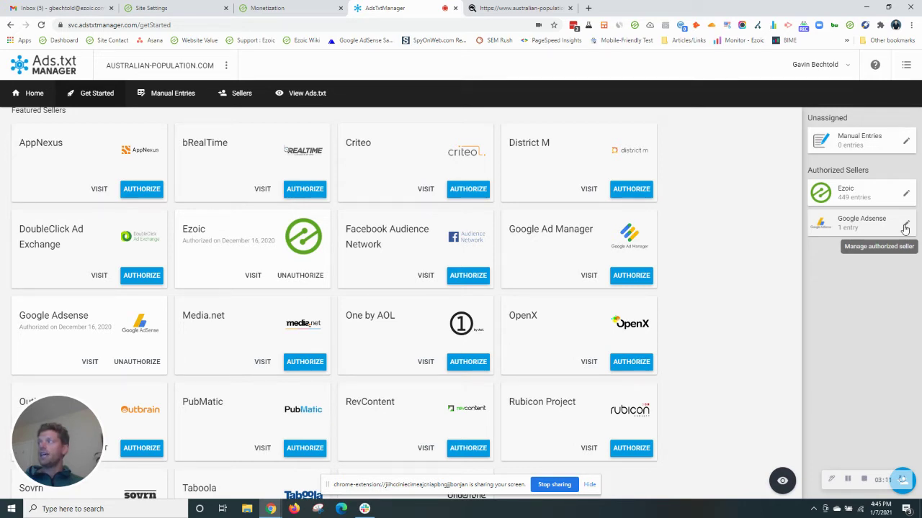
Step: Open Google Adsense's seller entries and its domain field, then view the site's live ads.txt
{"action": "left_click", "coordinate": [906, 227]}
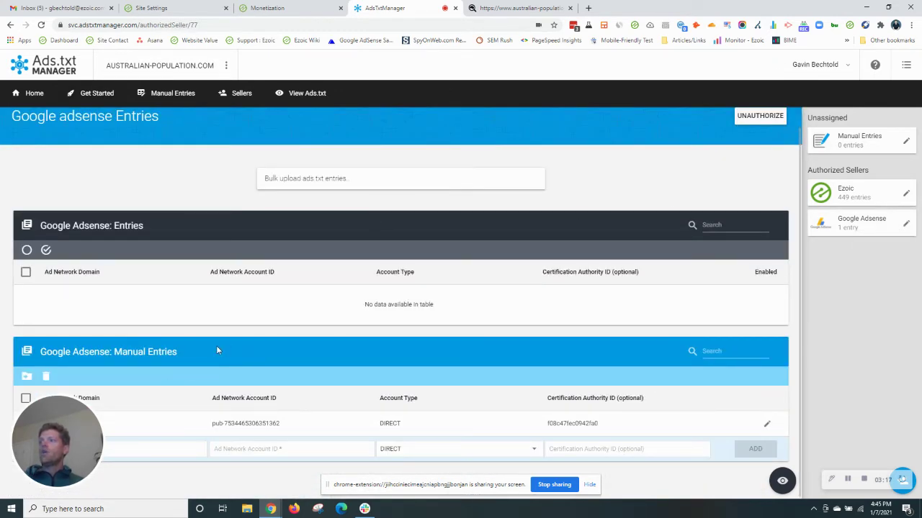
{"action": "left_click", "coordinate": [147, 450]}
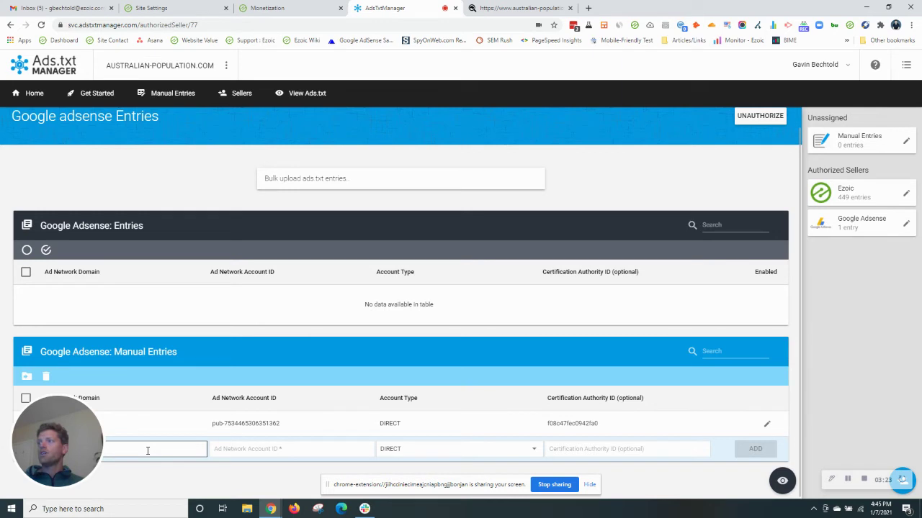
{"action": "mouse_move", "coordinate": [65, 432]}
{"action": "left_mouse_down"}
{"action": "mouse_move", "coordinate": [330, 419]}
{"action": "mouse_move", "coordinate": [893, 424]}
{"action": "left_mouse_up"}
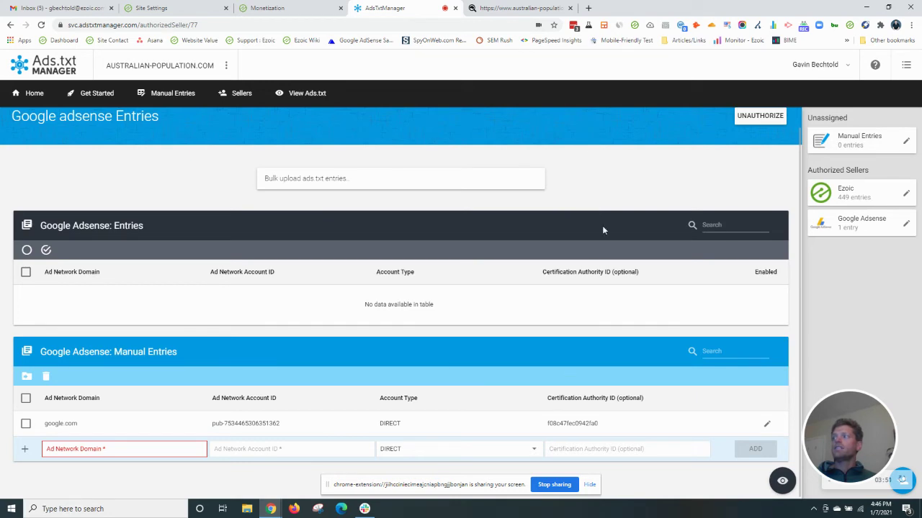
{"action": "left_click", "coordinate": [518, 6]}
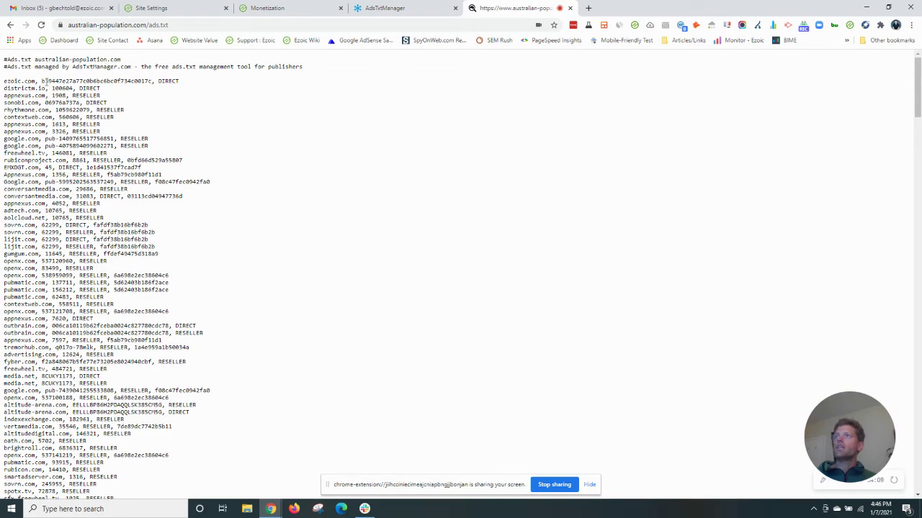
Step: Scroll to the end of the live ads.txt and select the last google.com line
{"action": "scroll", "coordinate": [85, 97], "scroll_direction": "down", "scroll_amount": 4}
{"action": "scroll", "coordinate": [85, 100], "scroll_direction": "down", "scroll_amount": 4}
{"action": "scroll", "coordinate": [84, 101], "scroll_direction": "down", "scroll_amount": 4}
{"action": "scroll", "coordinate": [85, 102], "scroll_direction": "down", "scroll_amount": 4}
{"action": "scroll", "coordinate": [85, 103], "scroll_direction": "down", "scroll_amount": 4}
{"action": "scroll", "coordinate": [88, 103], "scroll_direction": "down", "scroll_amount": 4}
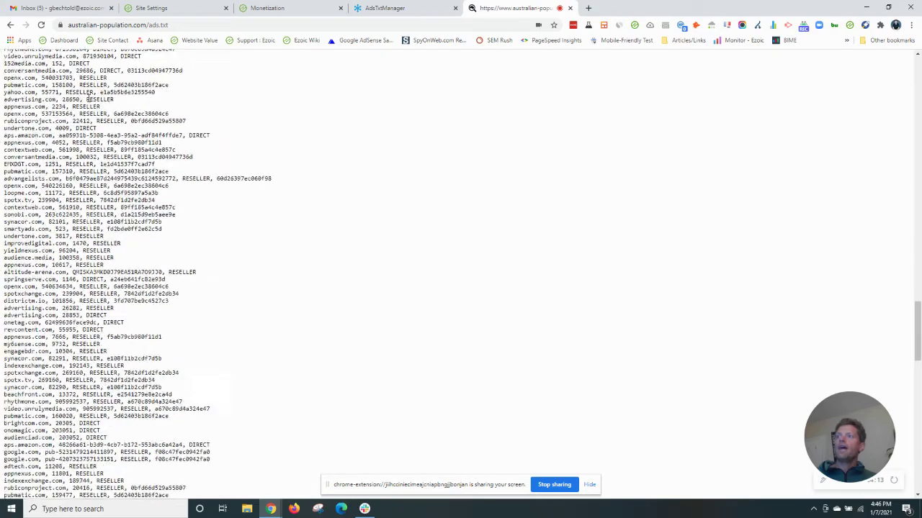
{"action": "scroll", "coordinate": [91, 104], "scroll_direction": "down", "scroll_amount": 4}
{"action": "scroll", "coordinate": [93, 105], "scroll_direction": "down", "scroll_amount": 4}
{"action": "scroll", "coordinate": [94, 106], "scroll_direction": "down", "scroll_amount": 4}
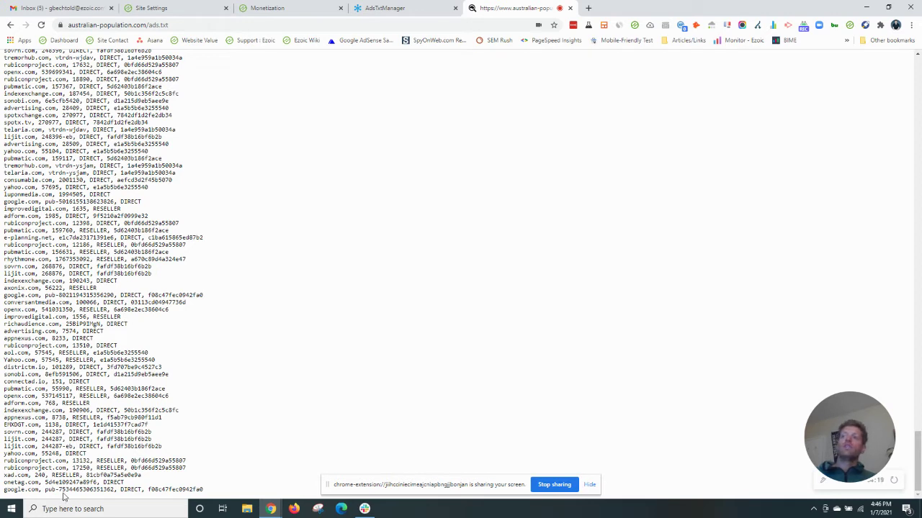
{"action": "left_click_drag", "start_coordinate": [220, 493], "coordinate": [2, 493]}
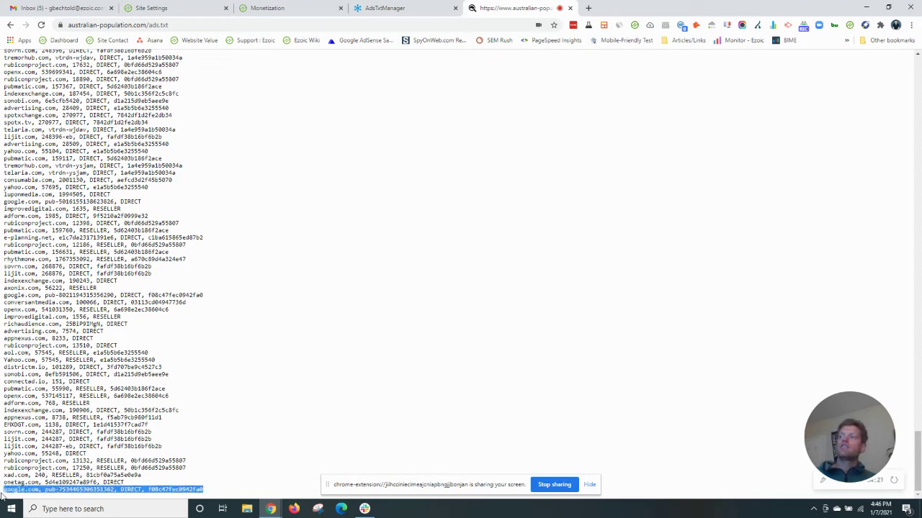
{"action": "left_click", "coordinate": [80, 468]}
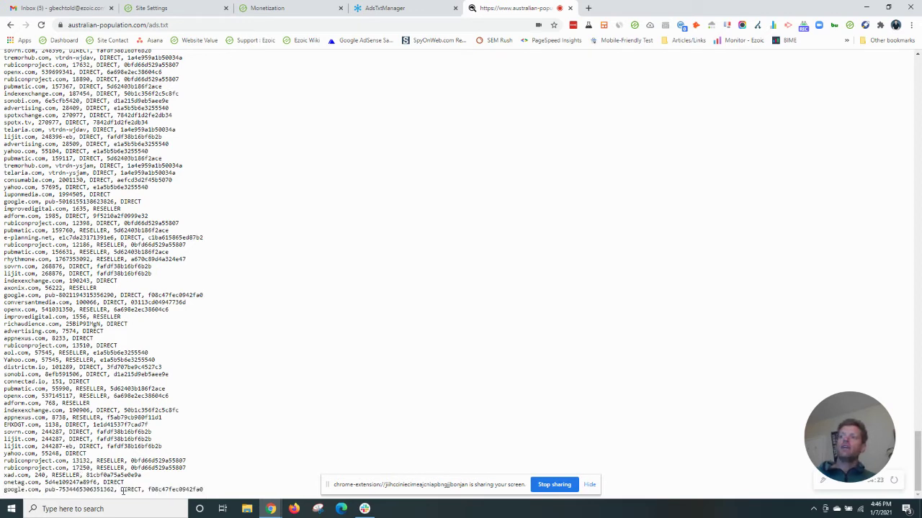
{"action": "left_click_drag", "start_coordinate": [204, 489], "coordinate": [197, 490]}
Step: Compare the last line's publisher ID and certification authority ID with the Google Adsense entries
{"action": "left_click", "coordinate": [386, 7]}
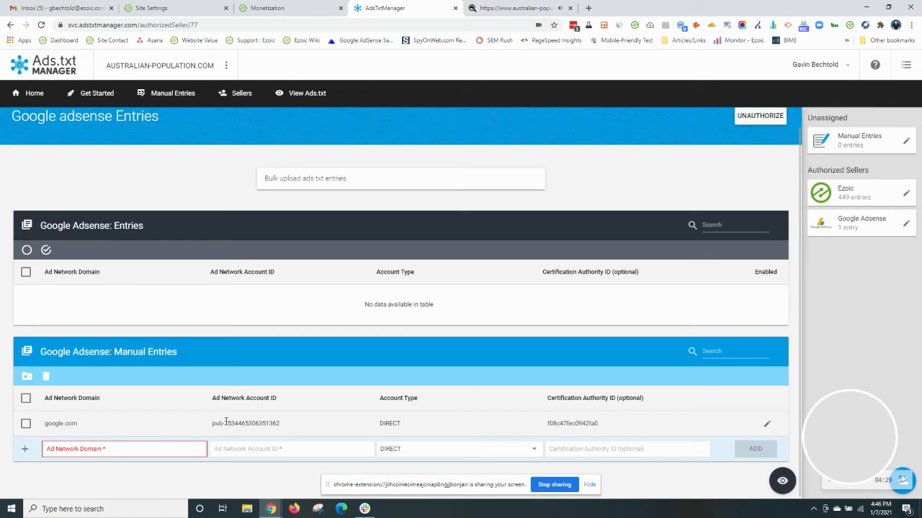
{"action": "key", "text": "ctrl+Tab"}
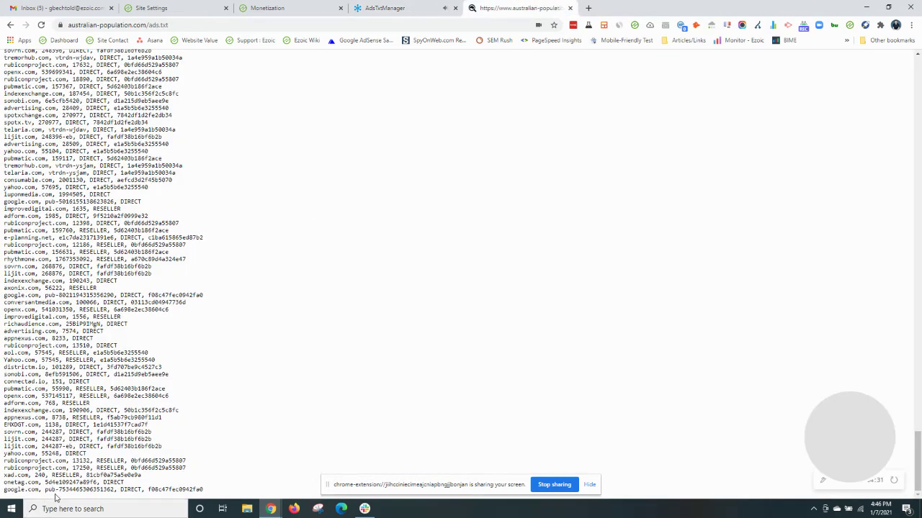
{"action": "left_click_drag", "start_coordinate": [47, 490], "coordinate": [128, 489]}
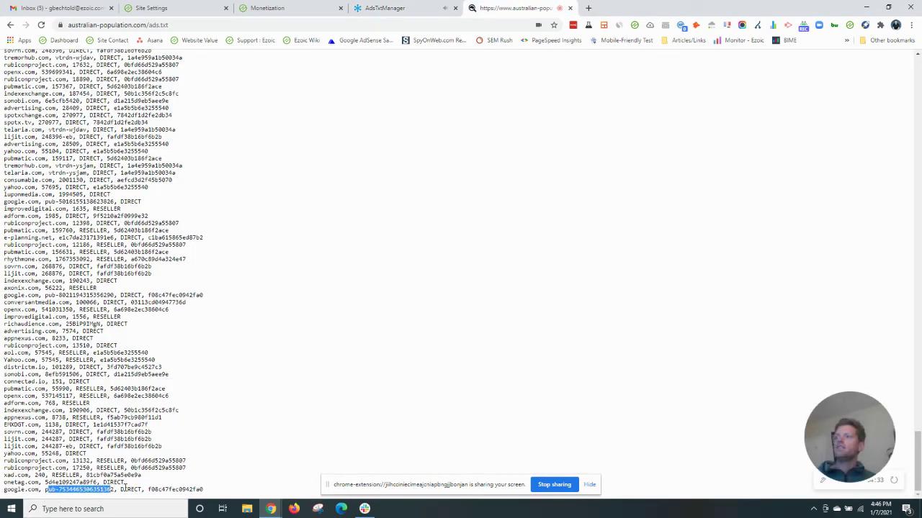
{"action": "left_click", "coordinate": [142, 490]}
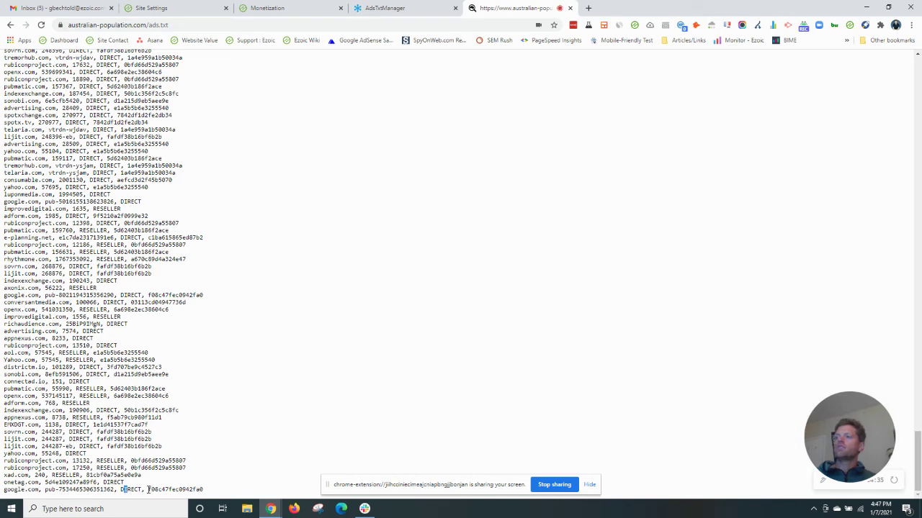
{"action": "left_click_drag", "start_coordinate": [148, 489], "coordinate": [214, 493]}
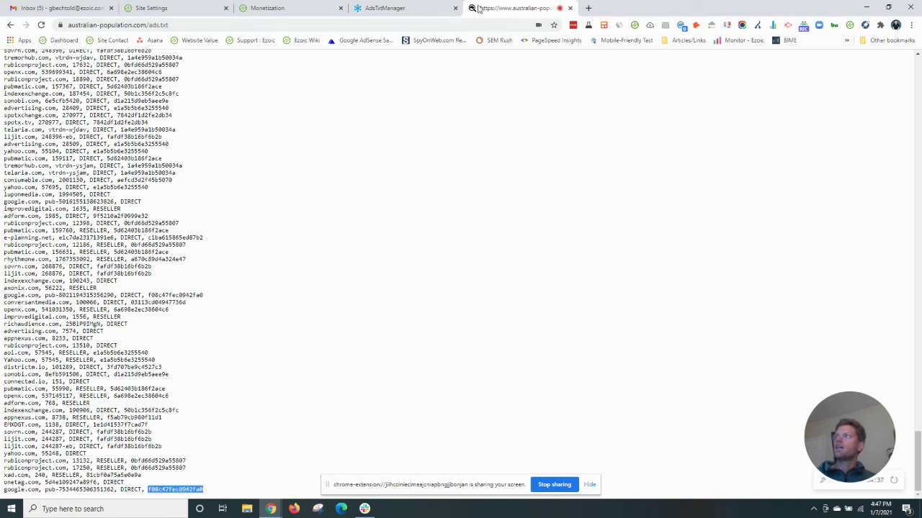
{"action": "left_click", "coordinate": [404, 8]}
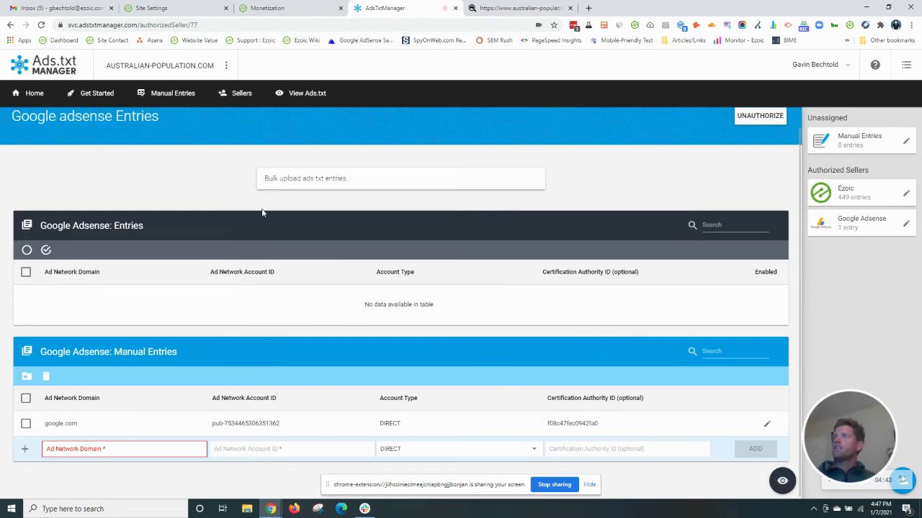
{"action": "scroll", "coordinate": [241, 207], "scroll_direction": "up", "scroll_amount": 1}
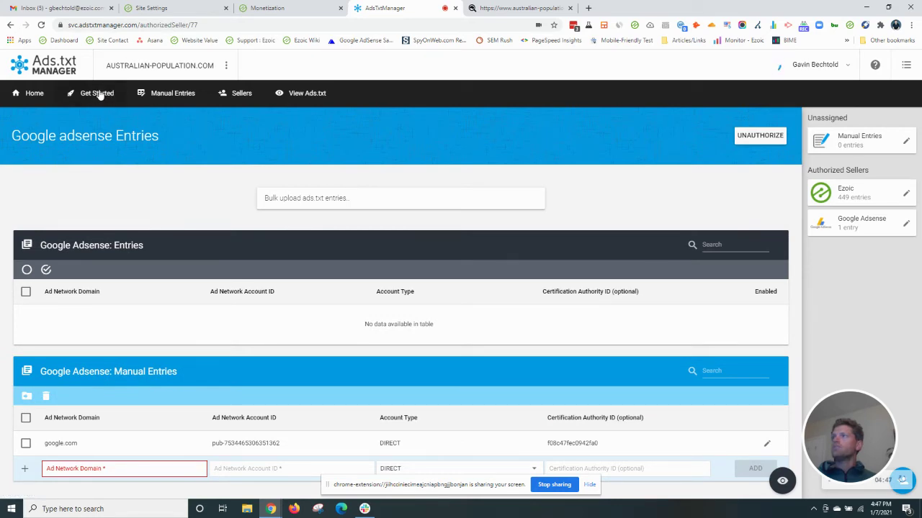
Step: Take the Get Started wizard past Authorize and Import to Redirect, and copy account ID 8877
{"action": "left_click", "coordinate": [96, 95]}
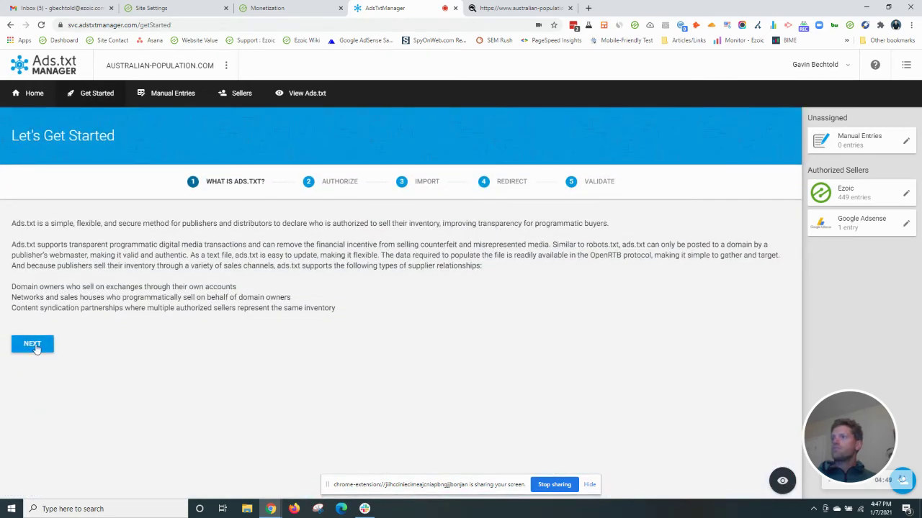
{"action": "left_click", "coordinate": [34, 345]}
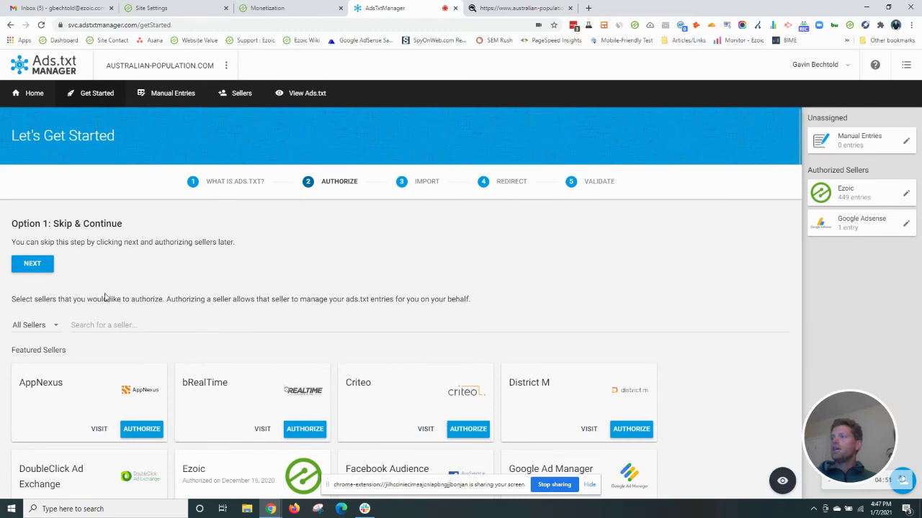
{"action": "scroll", "coordinate": [219, 345], "scroll_direction": "down", "scroll_amount": 2}
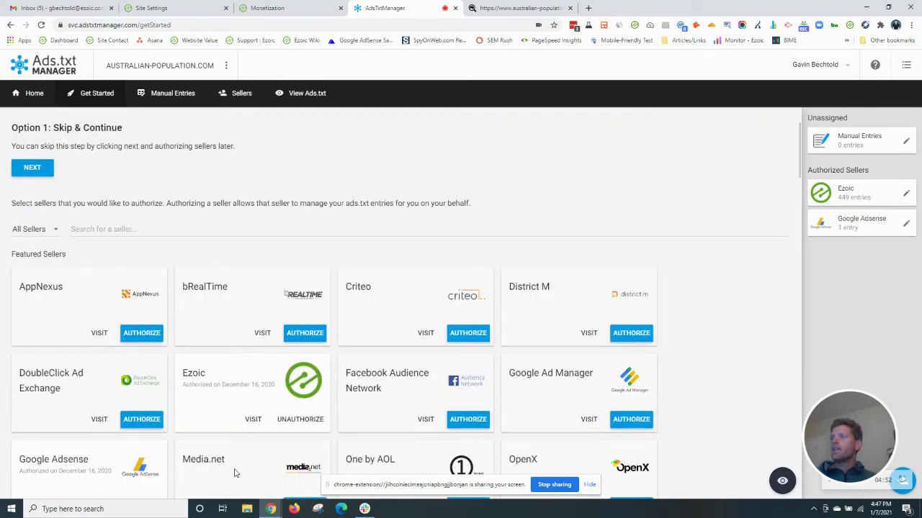
{"action": "left_click", "coordinate": [30, 168]}
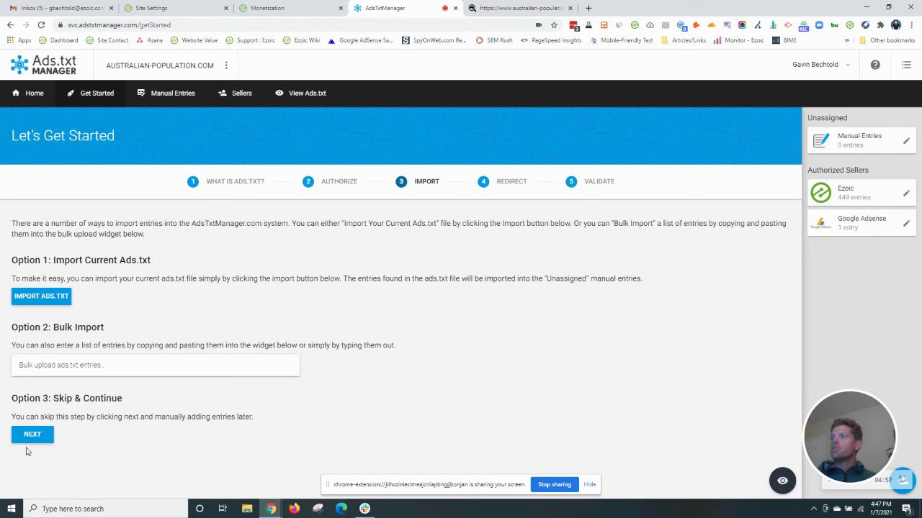
{"action": "left_click", "coordinate": [32, 437]}
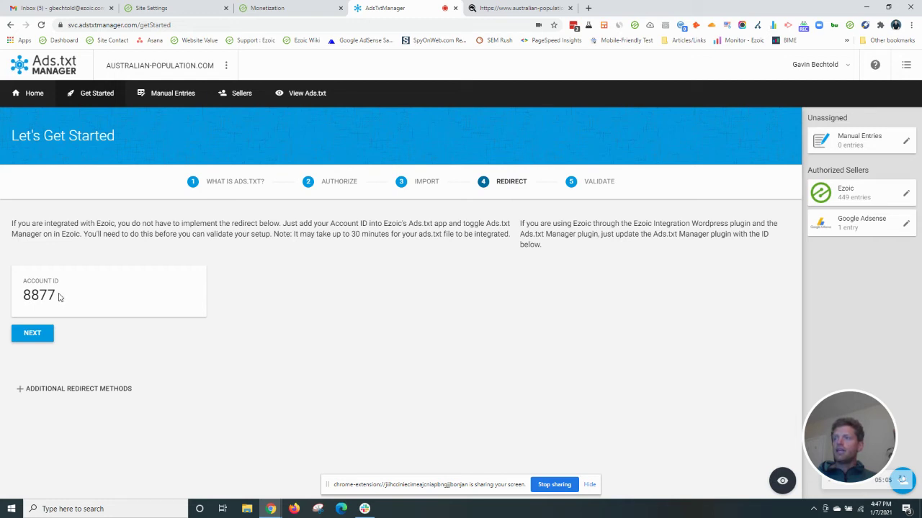
{"action": "left_click_drag", "start_coordinate": [58, 297], "coordinate": [26, 295]}
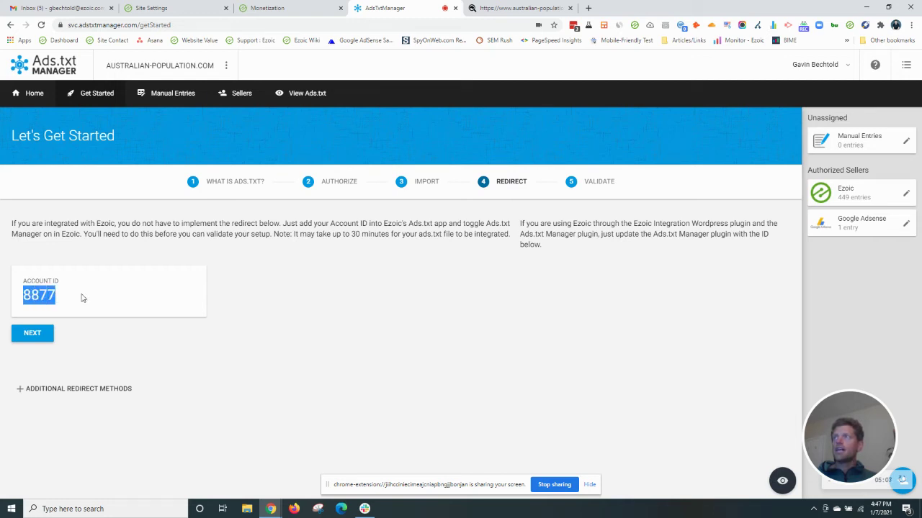
{"action": "left_click", "coordinate": [292, 8]}
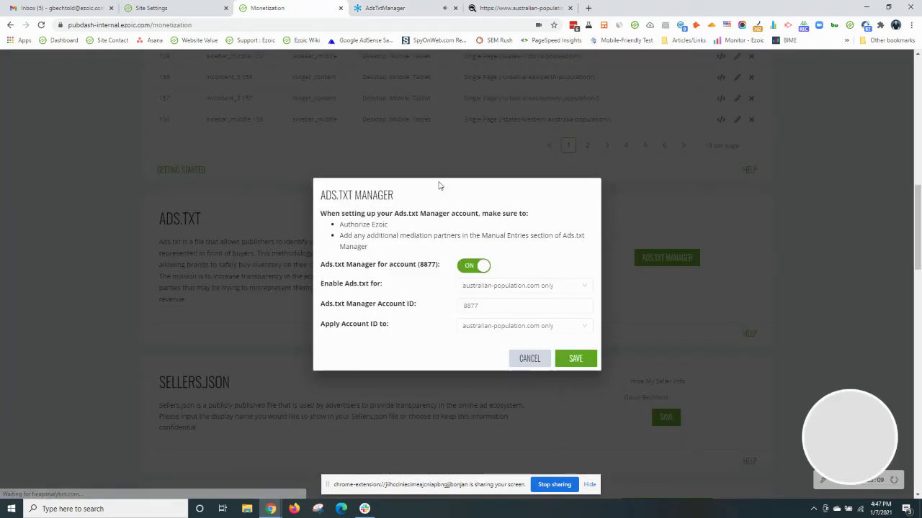
{"action": "left_click", "coordinate": [479, 308]}
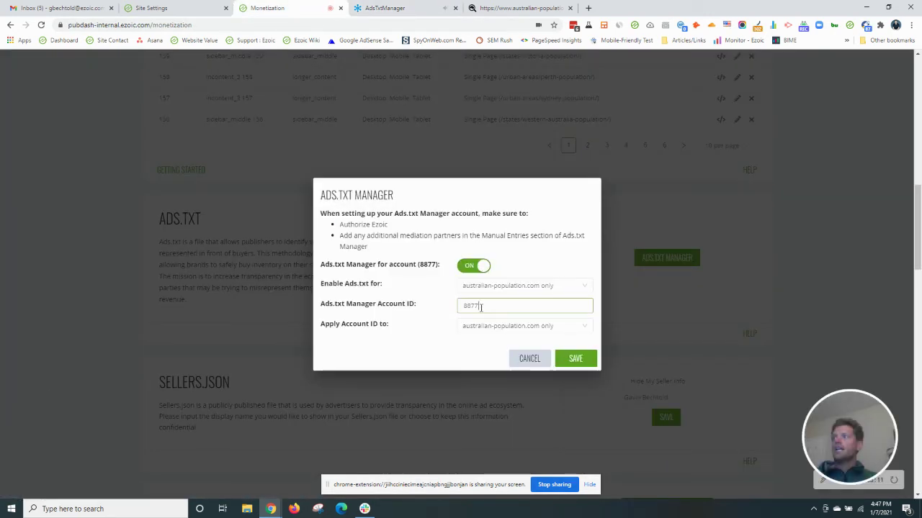
{"action": "left_click_drag", "start_coordinate": [483, 306], "coordinate": [466, 306]}
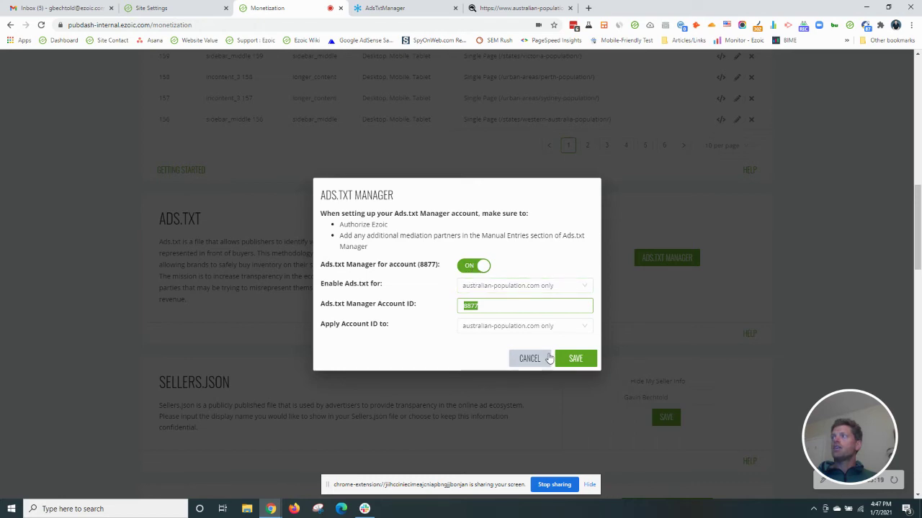
{"action": "left_click", "coordinate": [522, 360]}
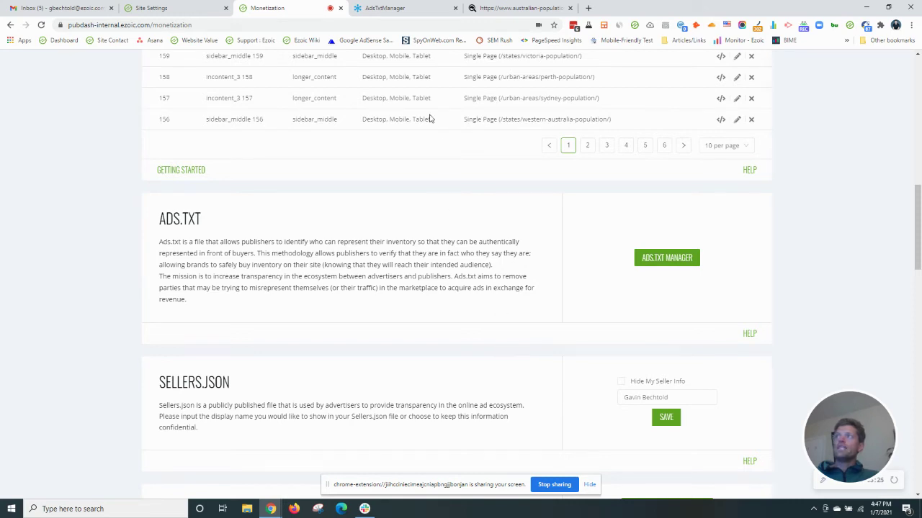
Step: On the Redirect step, expand Additional Redirect Methods to list all four options
{"action": "left_click", "coordinate": [375, 10]}
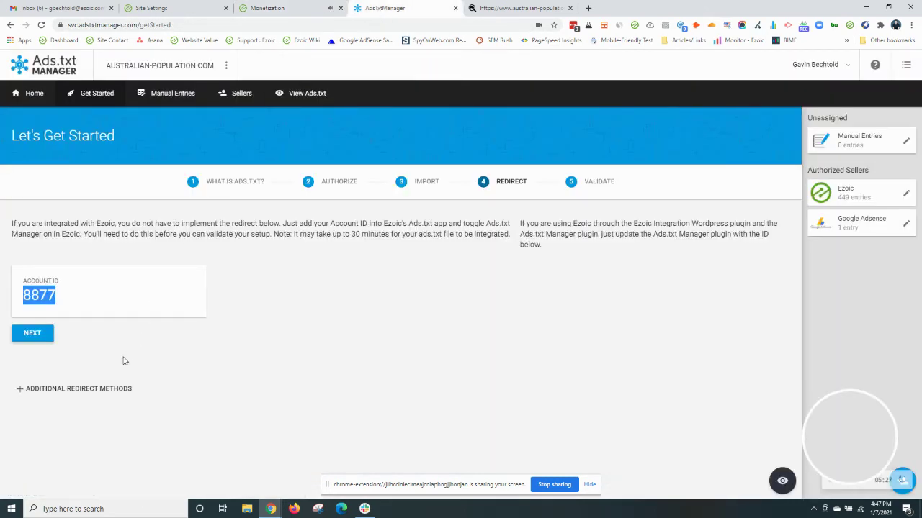
{"action": "left_click", "coordinate": [163, 360]}
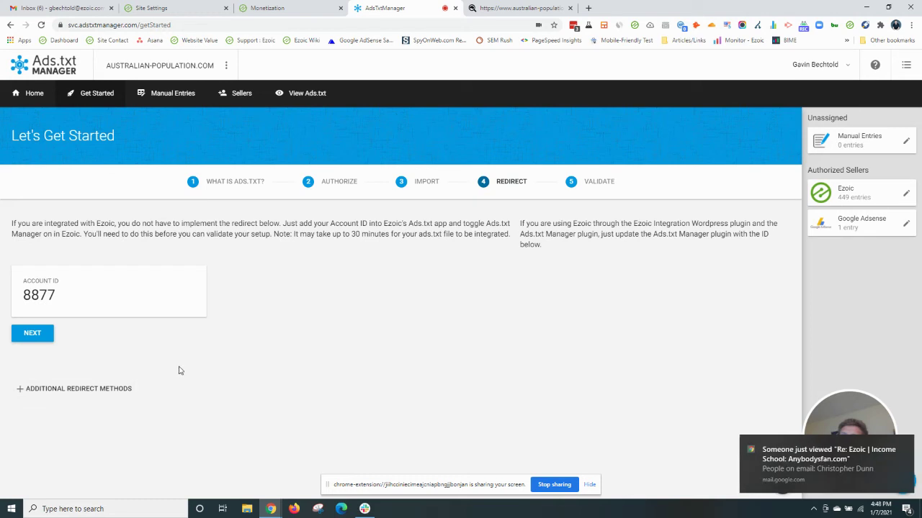
{"action": "left_click", "coordinate": [19, 391]}
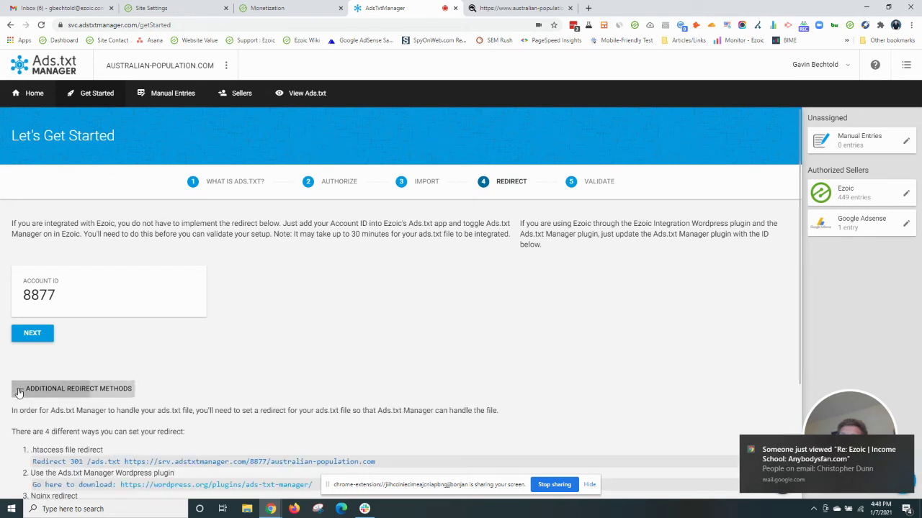
{"action": "scroll", "coordinate": [92, 355], "scroll_direction": "down", "scroll_amount": 2}
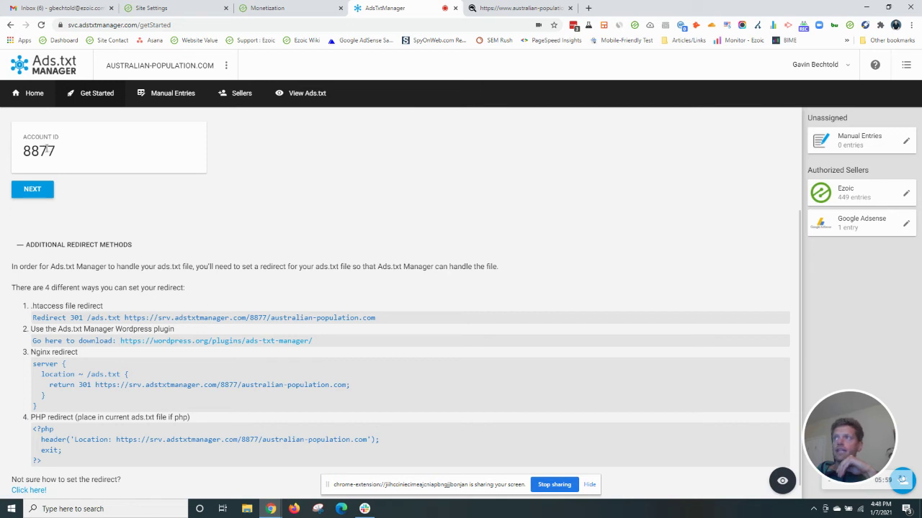
{"action": "left_click", "coordinate": [589, 10]}
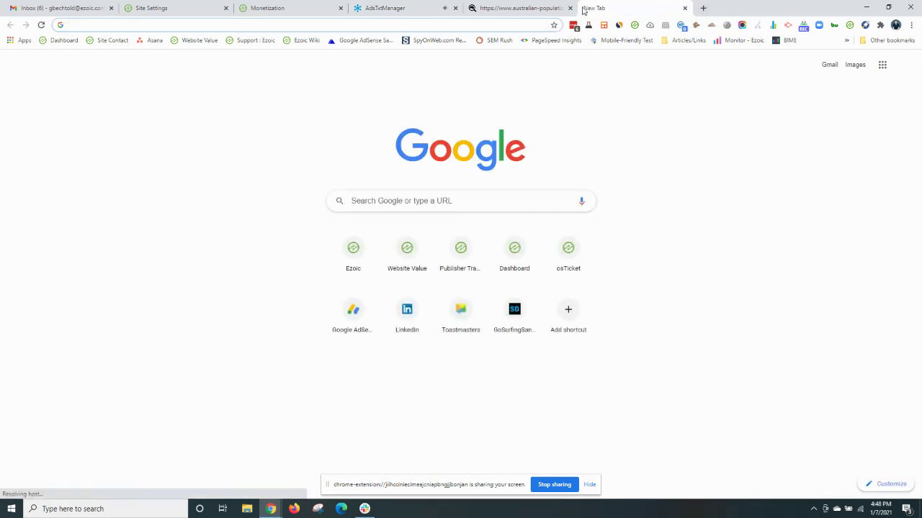
Step: Go to australian-population.com/wp-admin to reach the WordPress login page
{"action": "type", "text": "au"}
{"action": "key", "text": "Right"}
{"action": "type", "text": "/"}
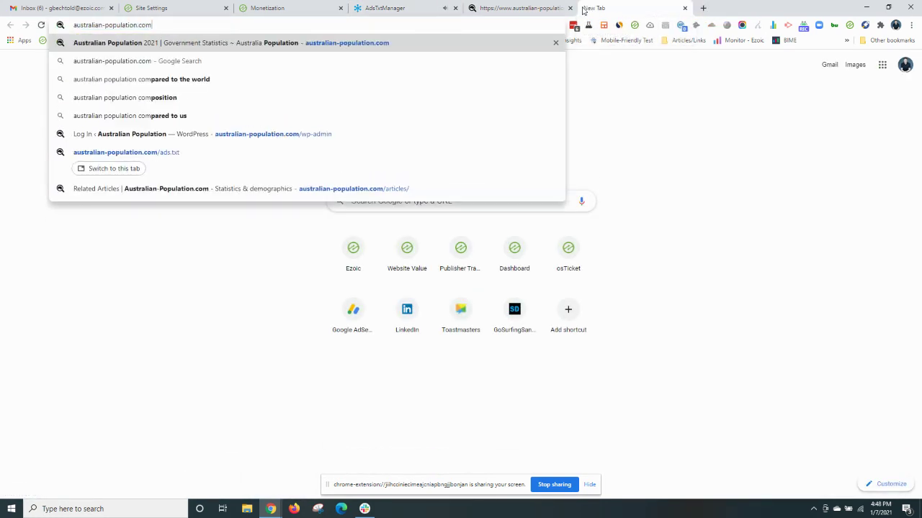
{"action": "type", "text": "wp"}
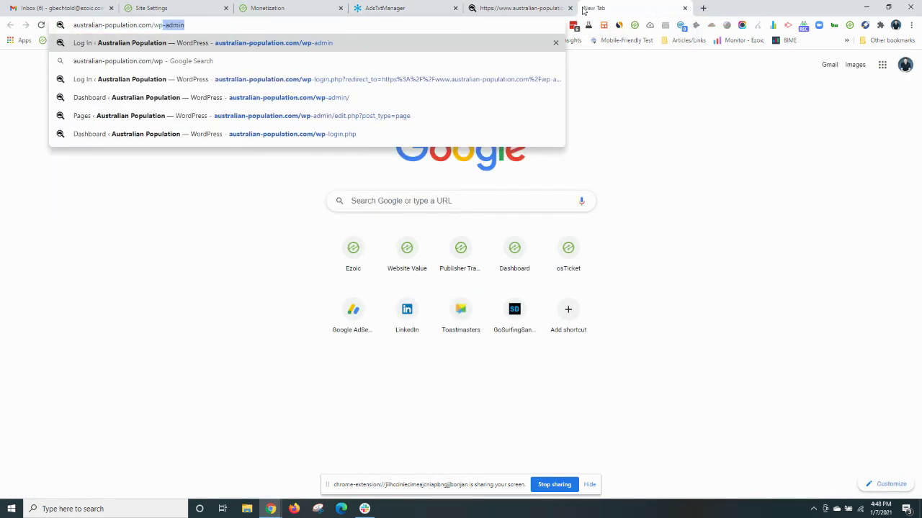
{"action": "key", "text": "Return"}
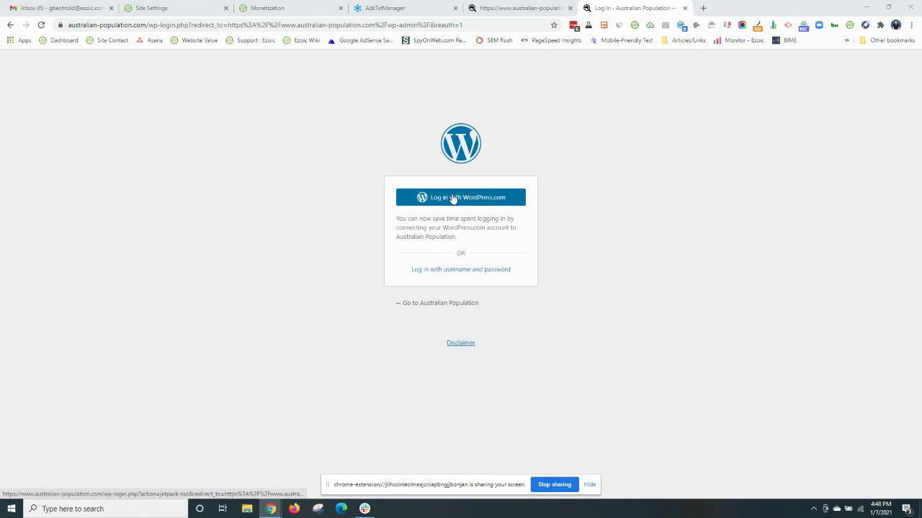
Step: Choose WordPress username-and-password login, close that tab, then revisit ads.txt and the Redirect step
{"action": "left_click", "coordinate": [454, 270]}
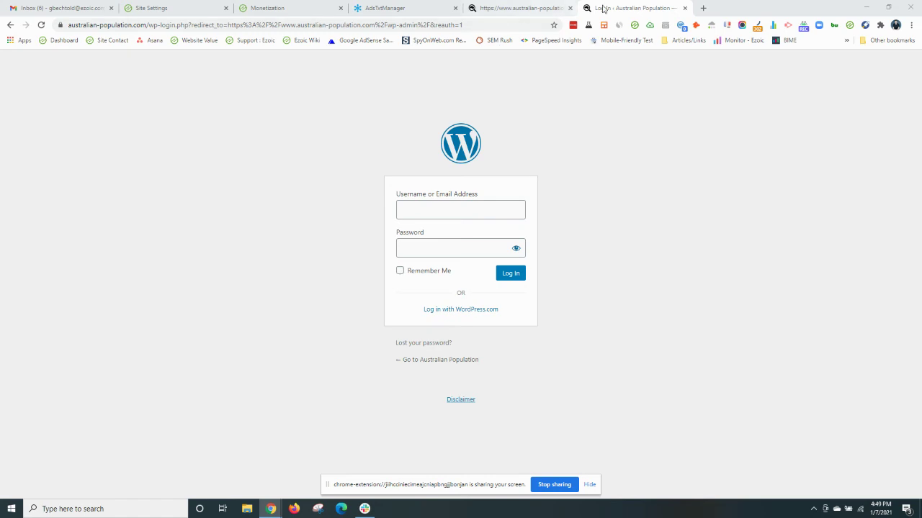
{"action": "key", "text": "ctrl+w"}
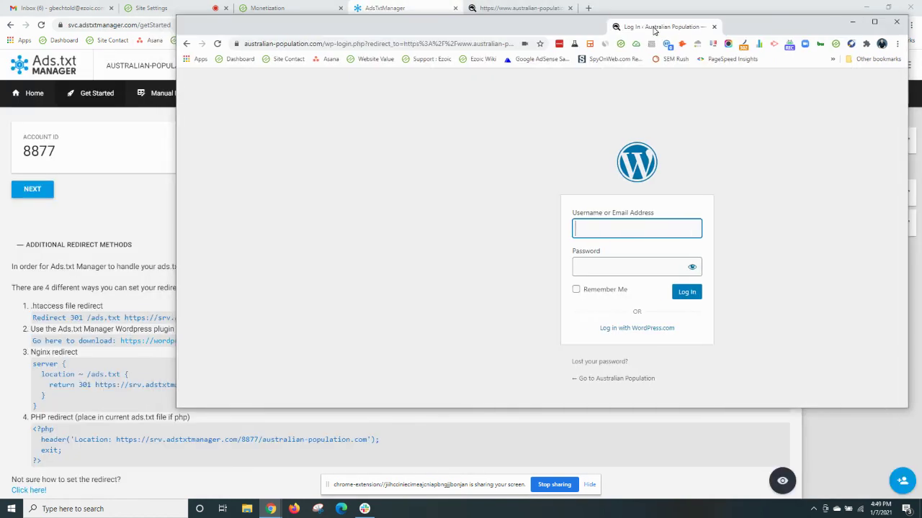
{"action": "left_click_drag", "start_coordinate": [634, 8], "coordinate": [612, 9]}
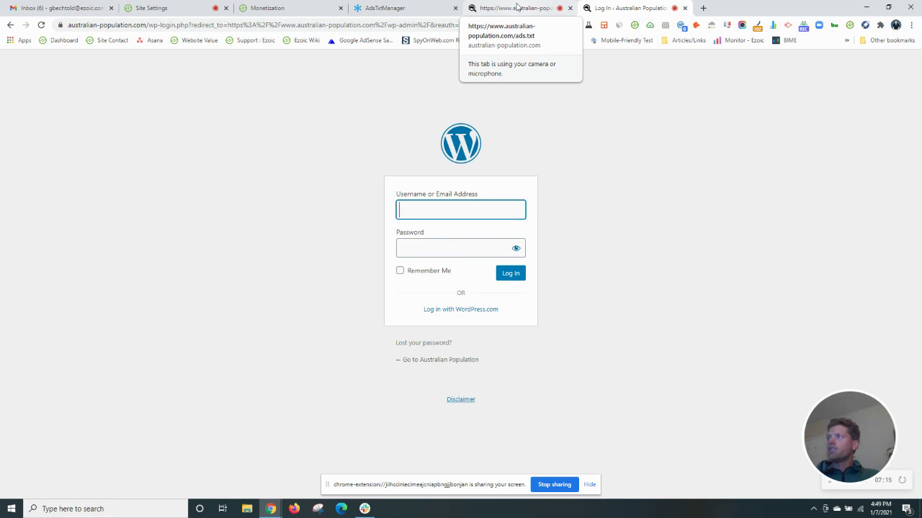
{"action": "left_click", "coordinate": [512, 9]}
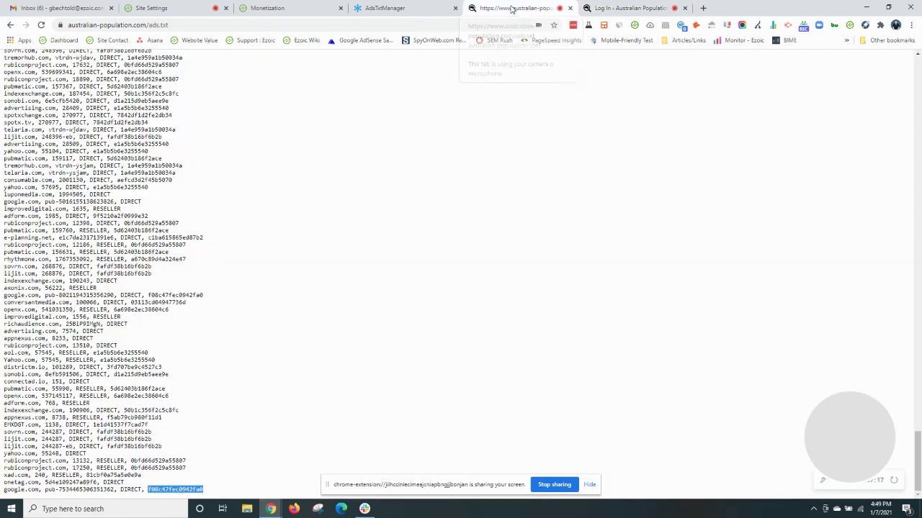
{"action": "left_click", "coordinate": [385, 6]}
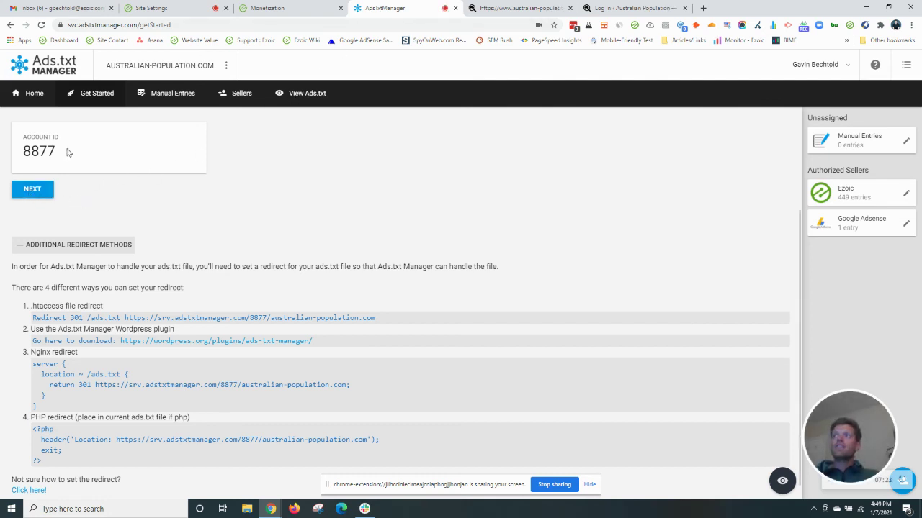
Step: Select account ID 8877 on the Redirect step, then advance the wizard to Validate
{"action": "left_click_drag", "start_coordinate": [69, 153], "coordinate": [22, 152]}
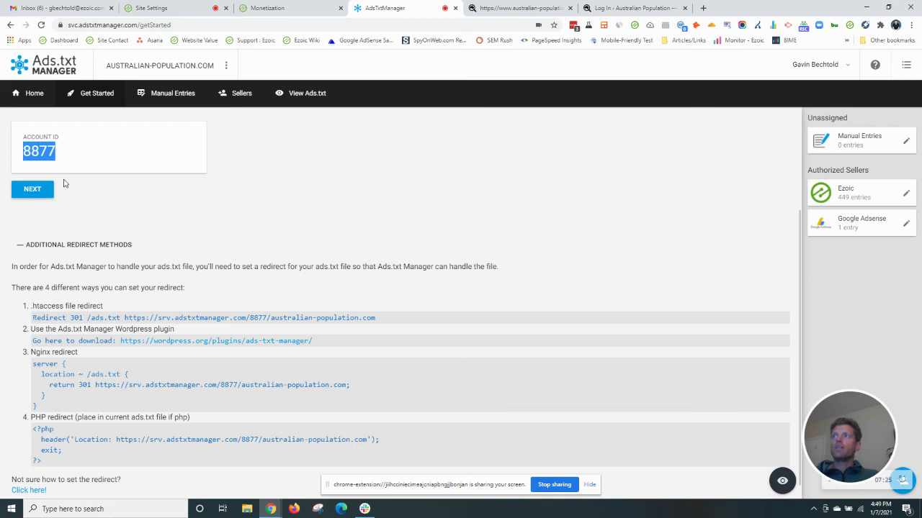
{"action": "left_click", "coordinate": [43, 193]}
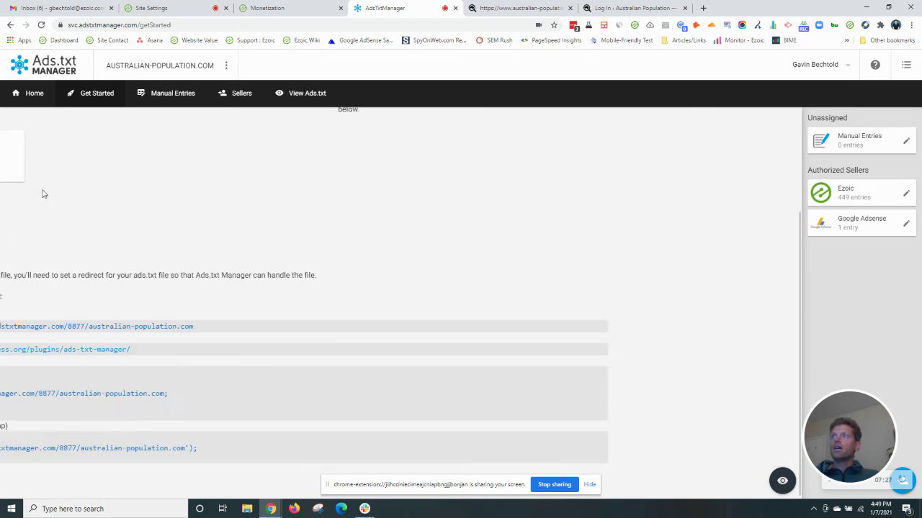